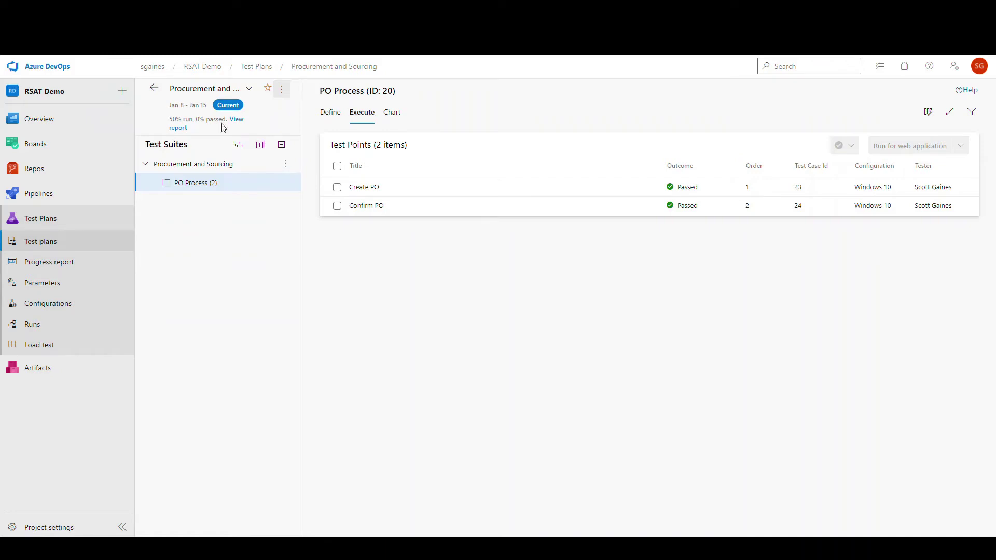
Return to All test plans and reopen the Procurement and Sourcing test plan
click(193, 91)
click(154, 88)
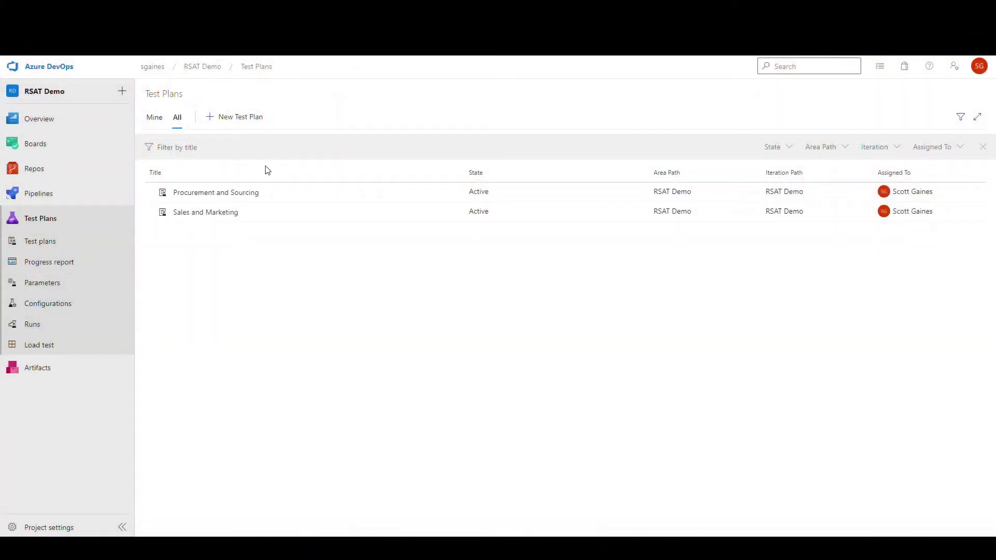
click(242, 193)
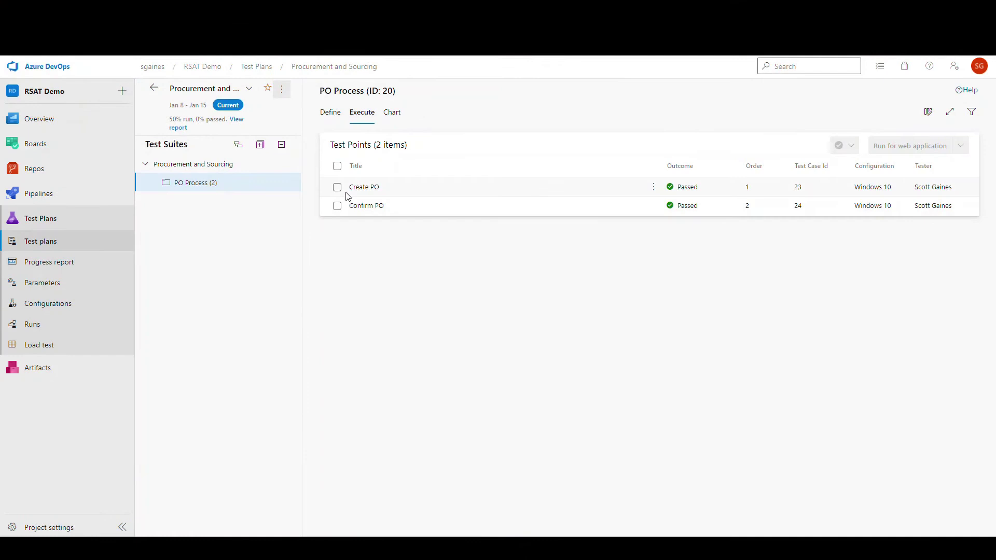
Check the Create PO test result, then view test case 23 Create PO's five attachments
click(353, 187)
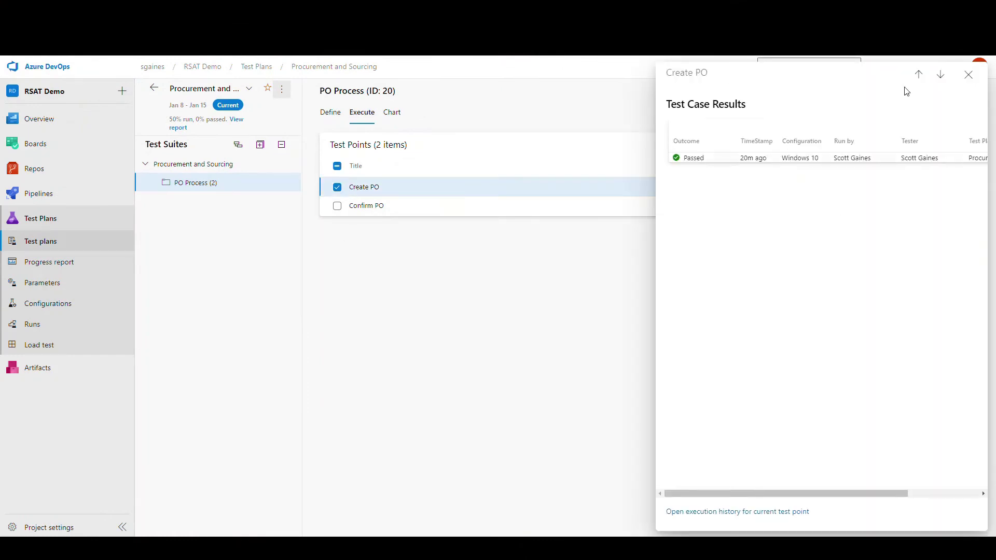
click(968, 74)
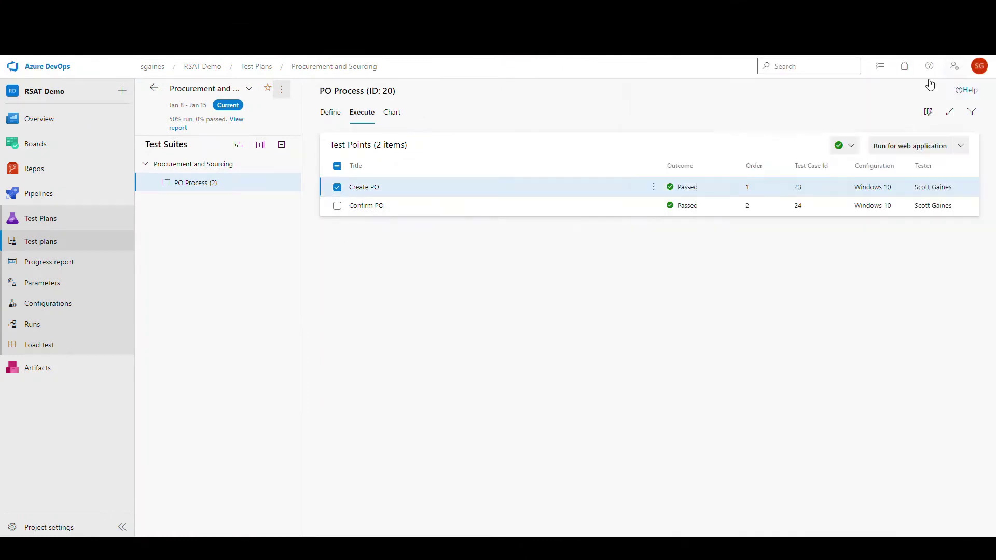
click(328, 112)
double_click(366, 189)
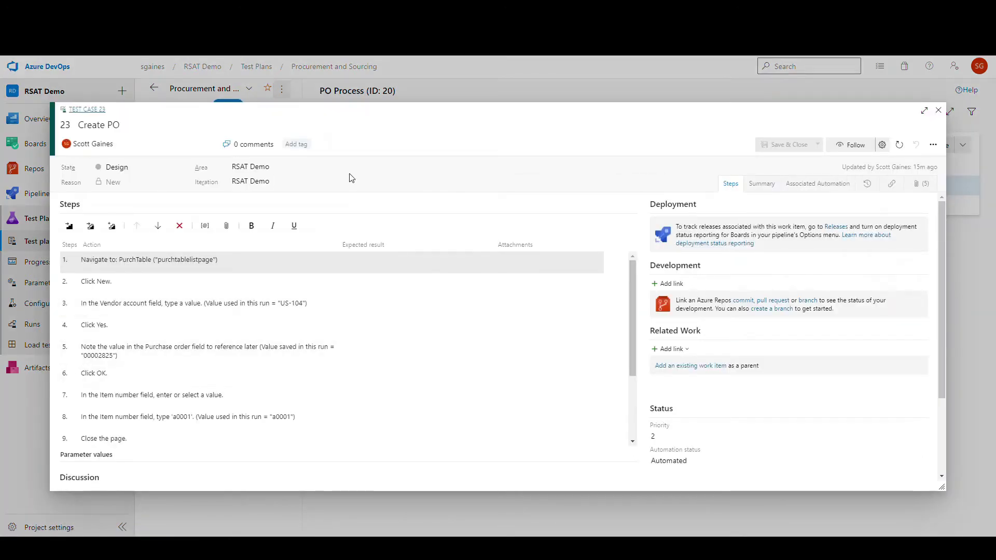
scroll(409, 216, down, 1)
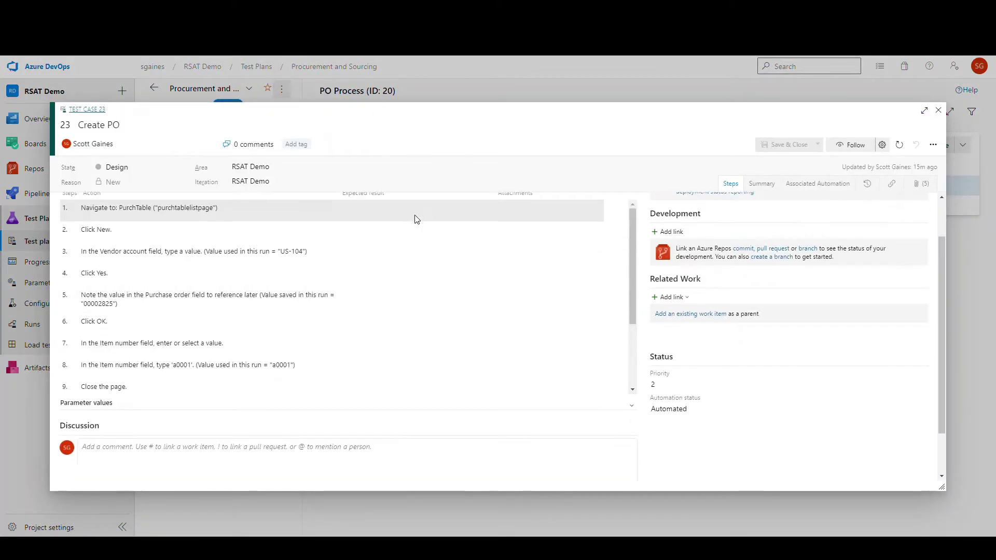
scroll(417, 223, up, 1)
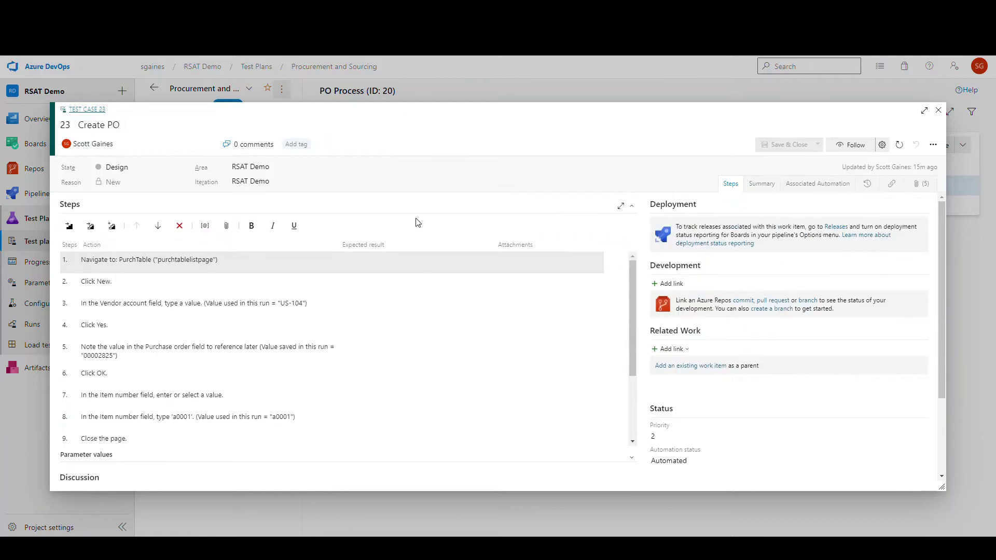
click(921, 185)
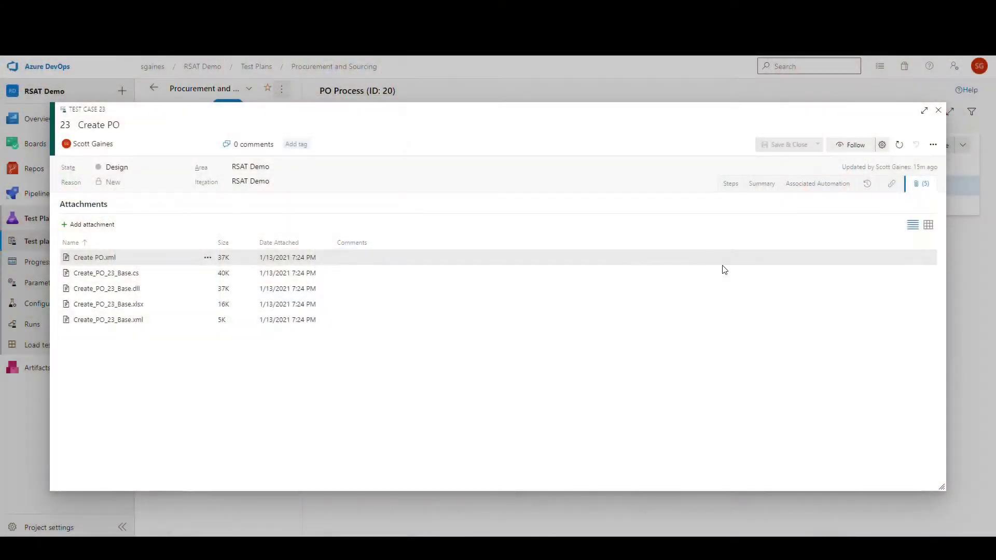
Review the Create PO test steps and close the test case
click(732, 185)
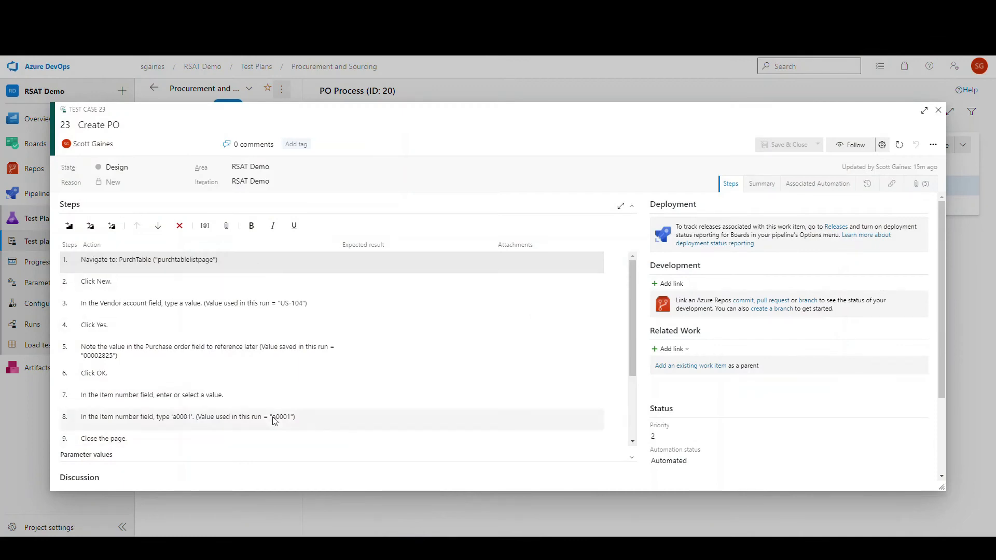
scroll(341, 317, down, 5)
scroll(290, 381, up, 5)
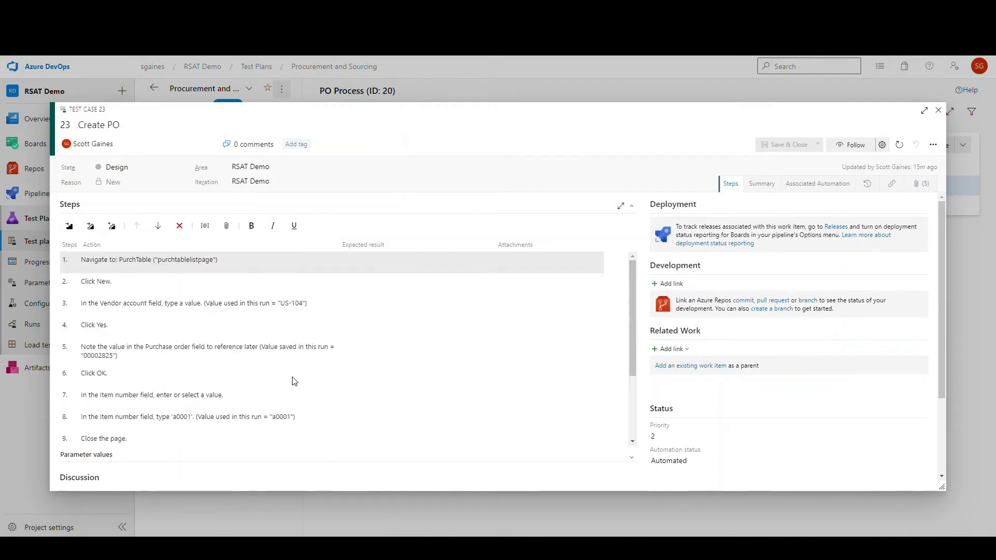
scroll(338, 320, down, 8)
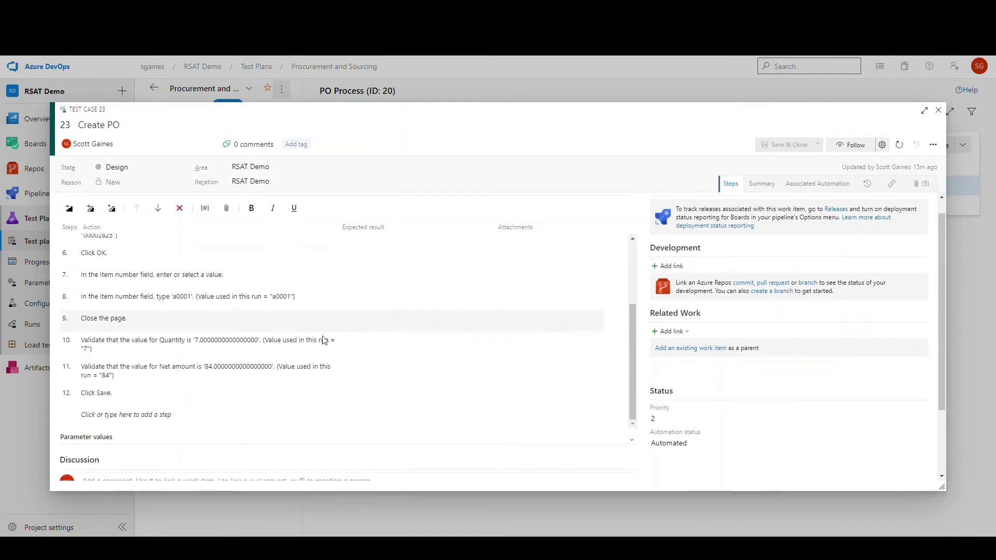
scroll(303, 288, up, 3)
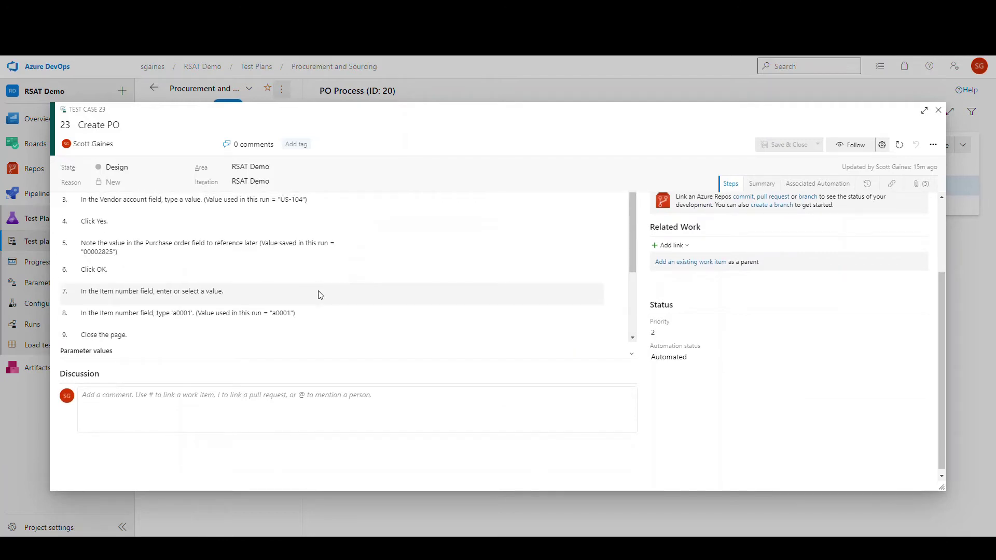
click(938, 110)
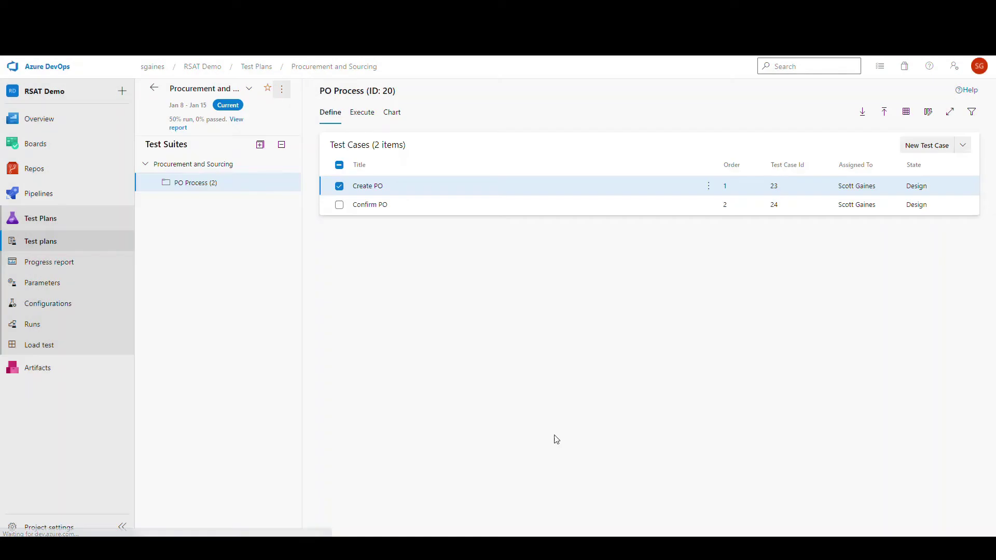
Select the Confirm PO test case and bring the Regression Suite Automation Tool forward
click(414, 207)
click(420, 188)
click(413, 208)
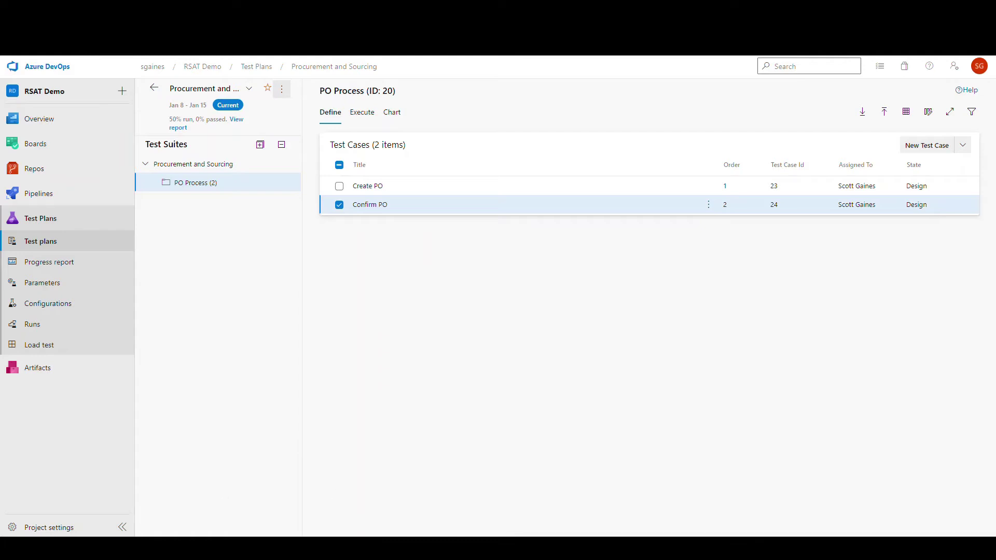
click(192, 498)
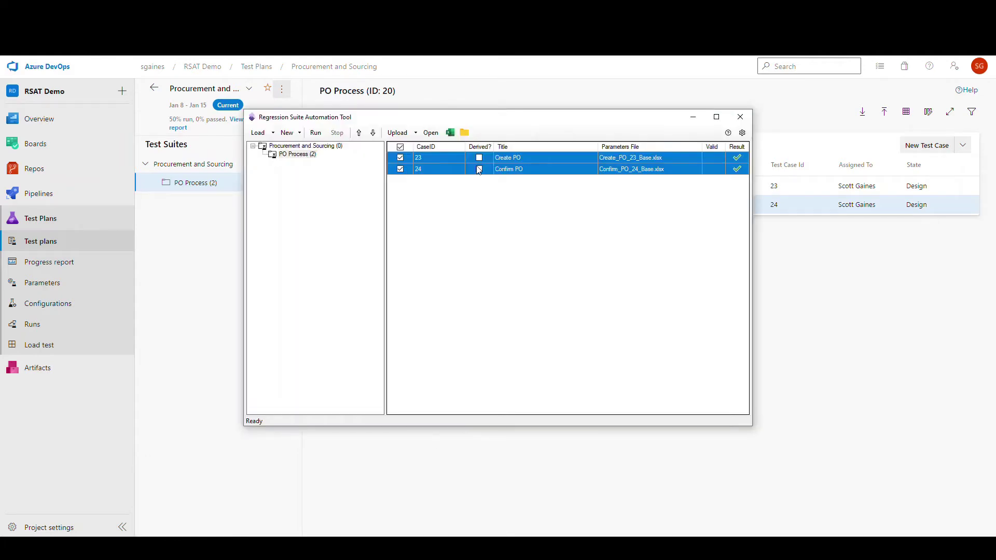
Move the RSAT window left, reload the test plans, and expand Procurement and Sourcing
drag(515, 123, 437, 116)
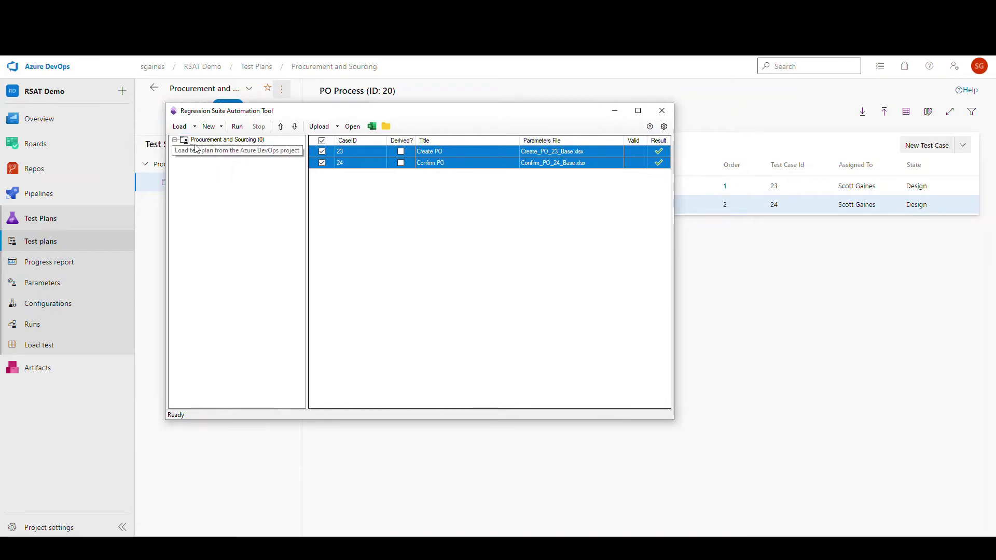
click(179, 127)
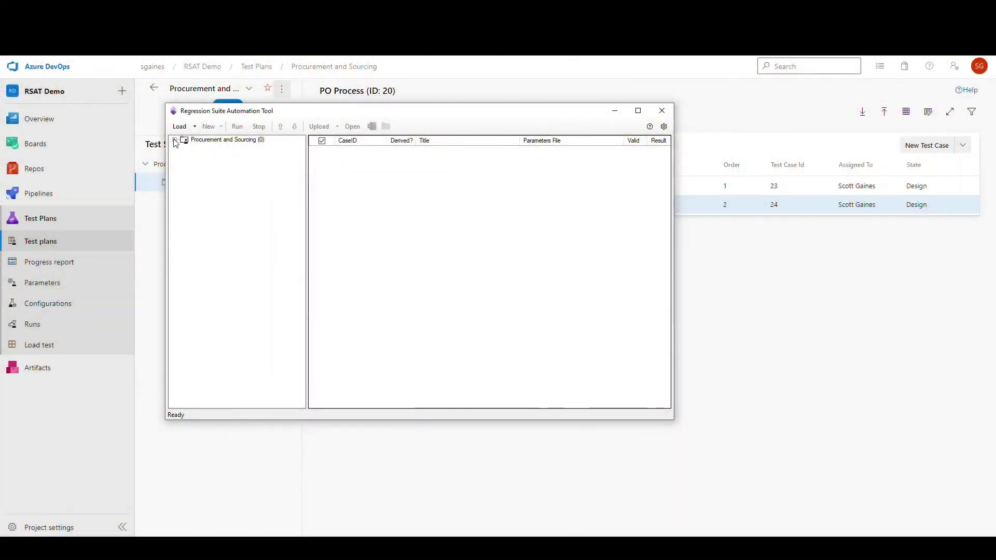
click(175, 140)
Load the PO Process suite without overwriting local files, leaving only 23 Create PO checked
click(193, 149)
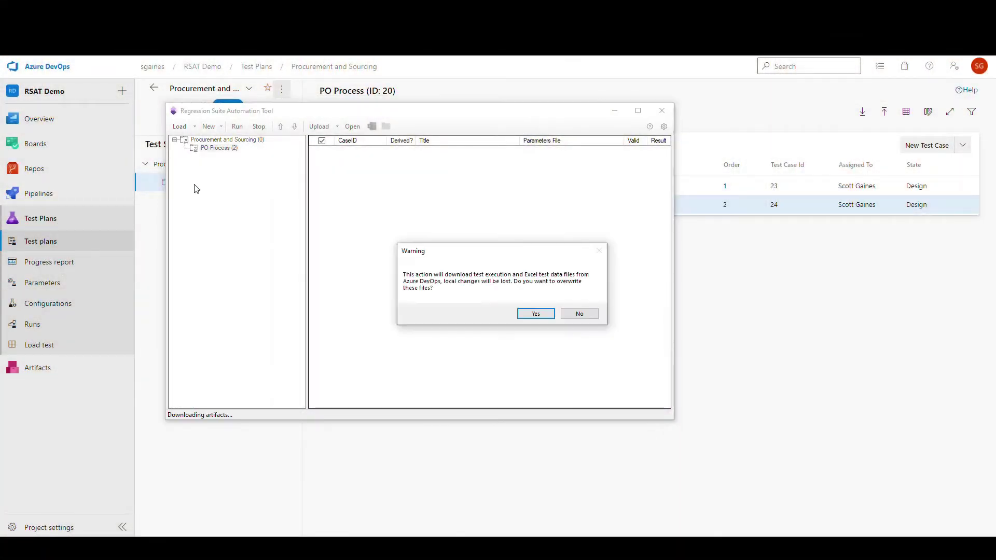
click(570, 320)
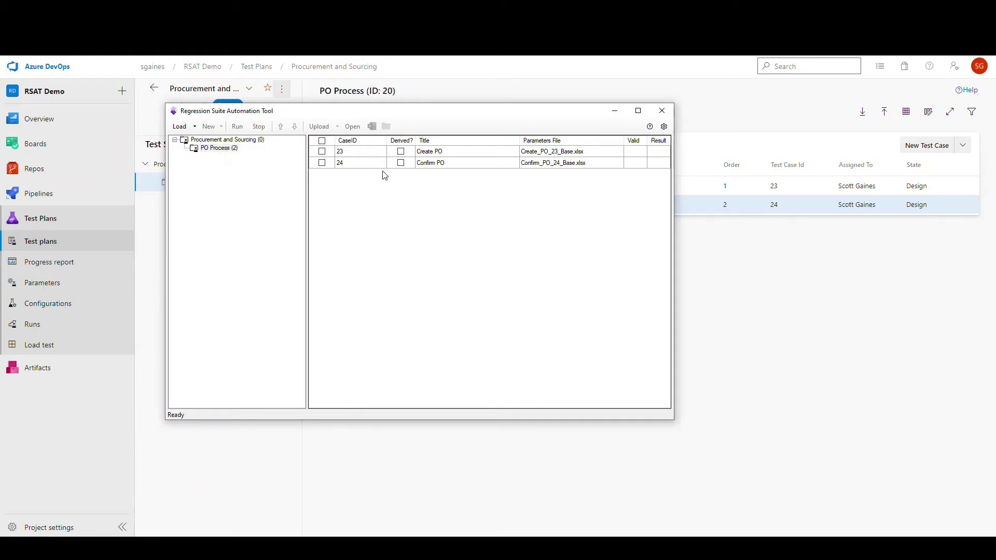
click(543, 158)
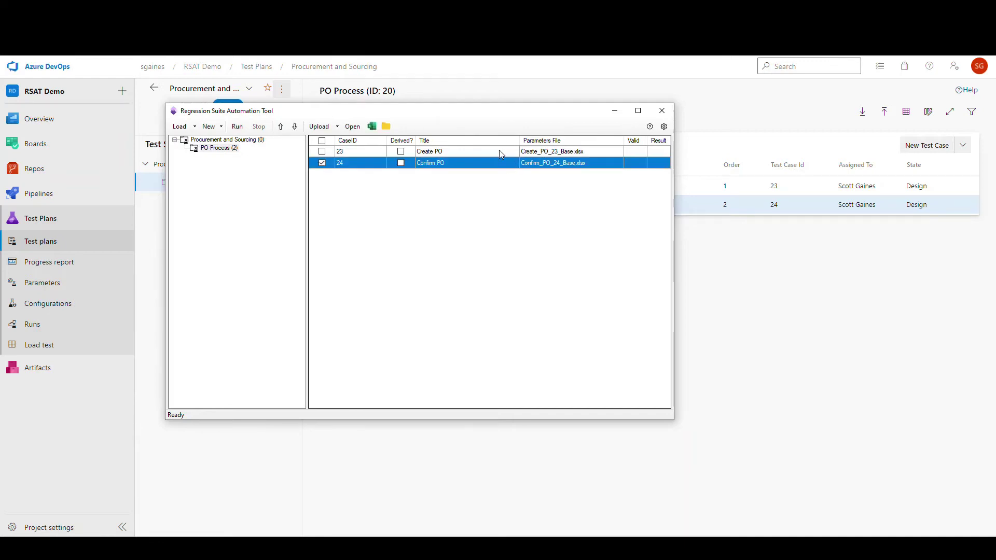
shift+click(499, 152)
click(322, 163)
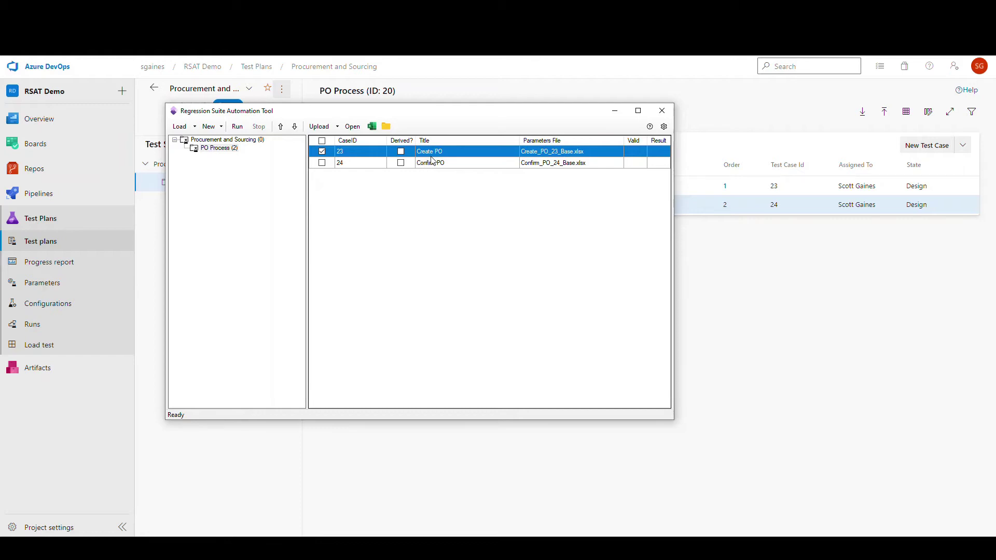
shift+click(457, 164)
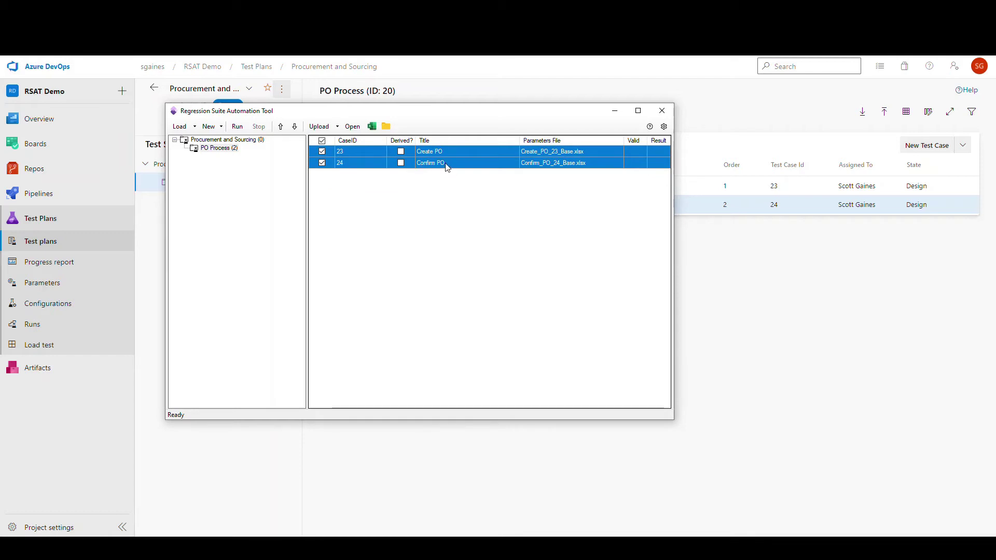
click(446, 152)
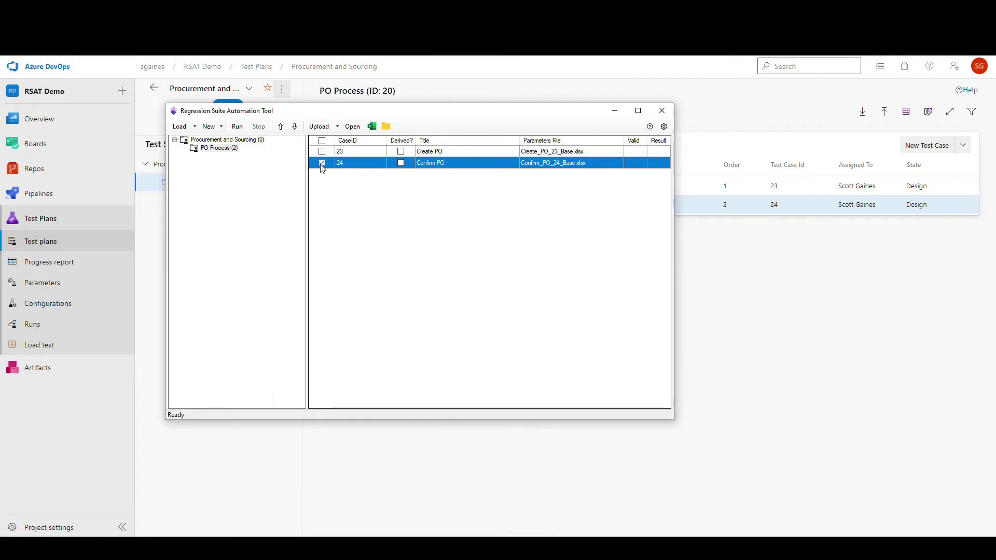
click(322, 162)
click(453, 154)
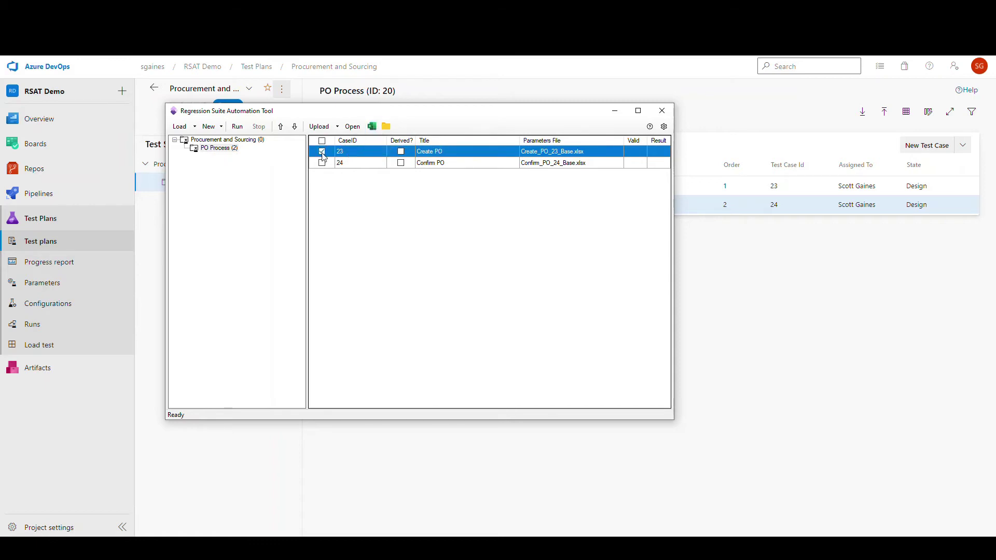
Open the Create PO parameter file in Excel and inspect its saved purchase order variable
click(372, 127)
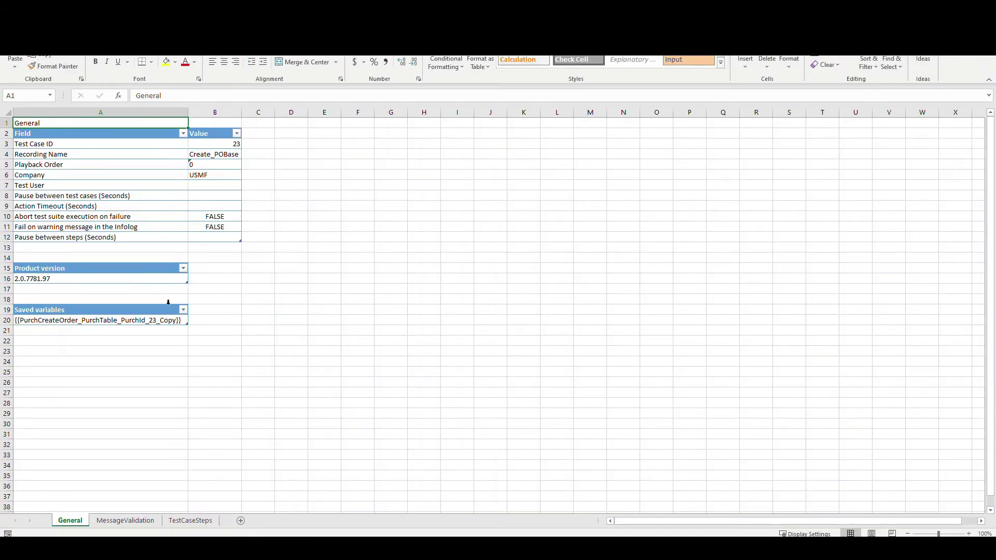
scroll(263, 321, down, 3)
scroll(299, 284, up, 3)
click(115, 320)
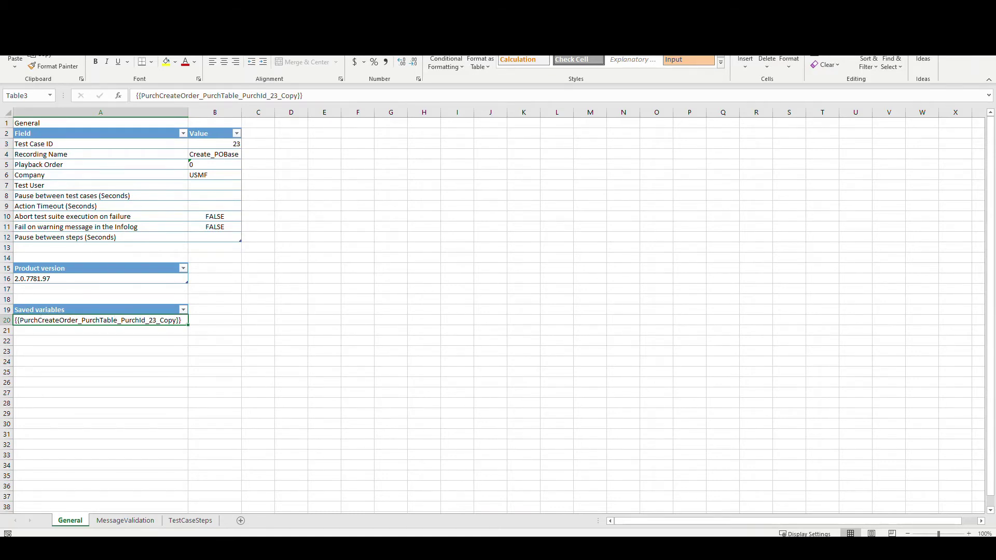
click(130, 521)
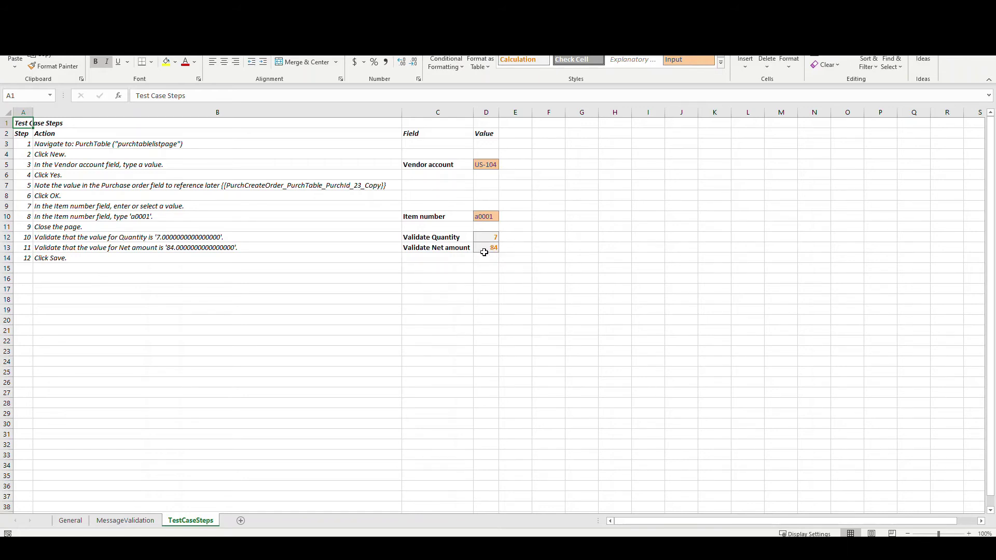
Copy the vendor account US-104 and check the item number a0001
click(486, 165)
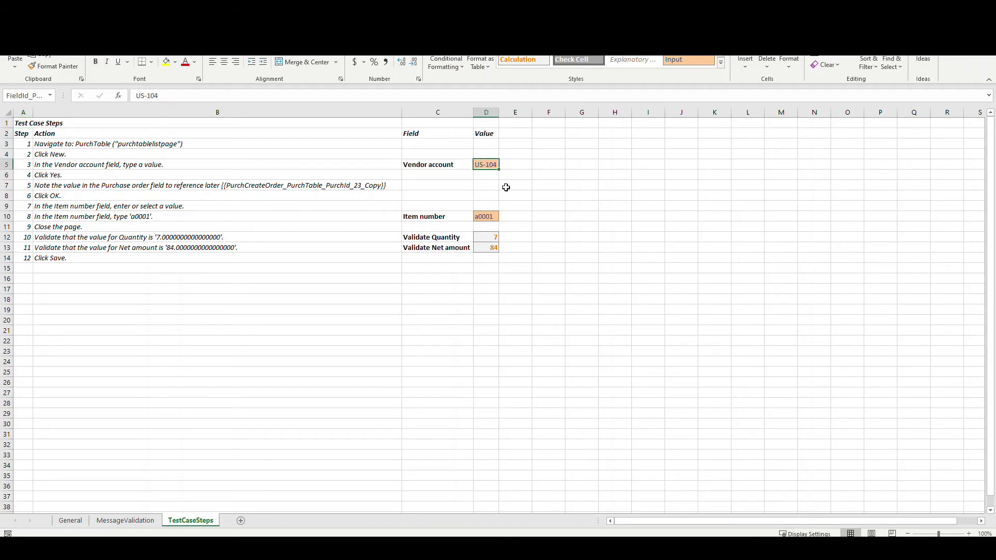
key(ctrl+c)
click(486, 216)
click(483, 165)
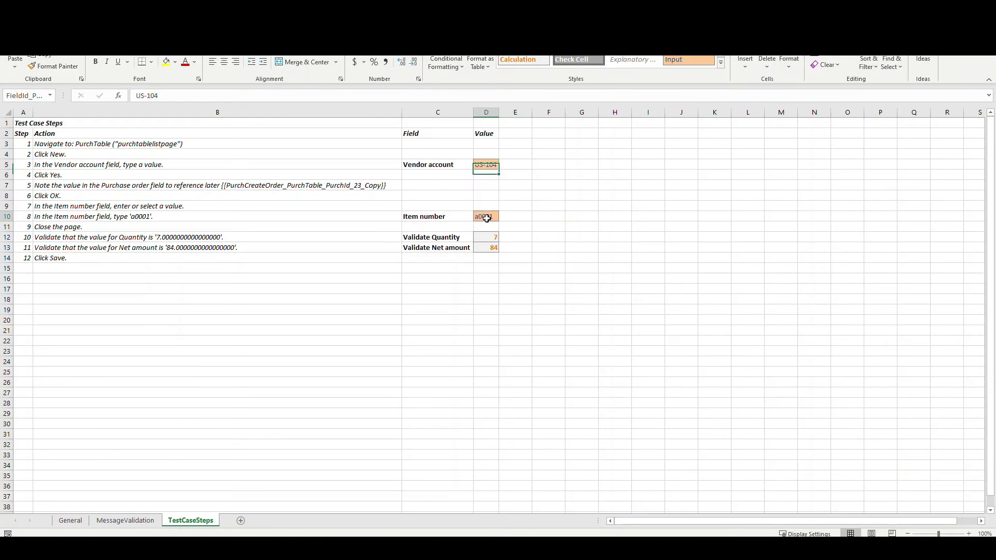
click(487, 218)
key(alt+F4)
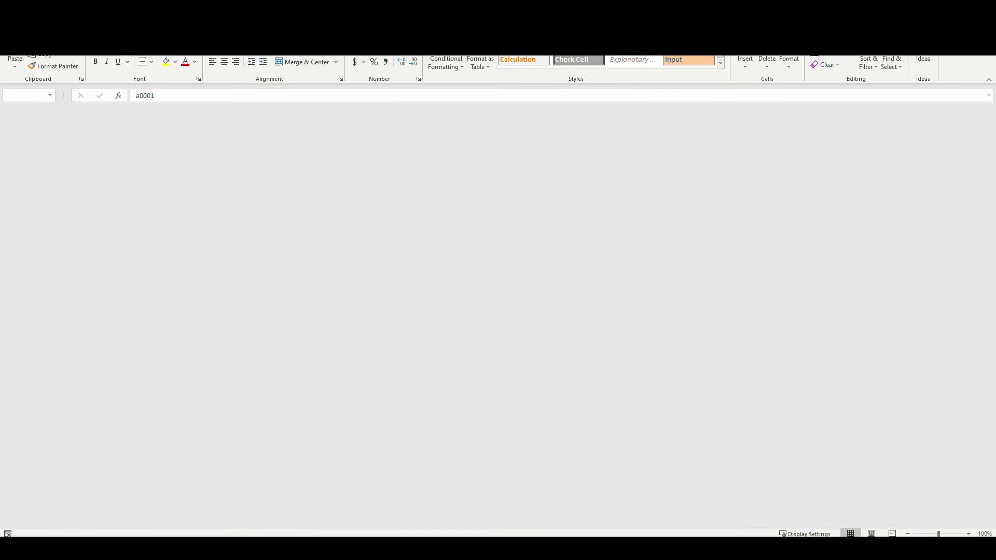
click(322, 151)
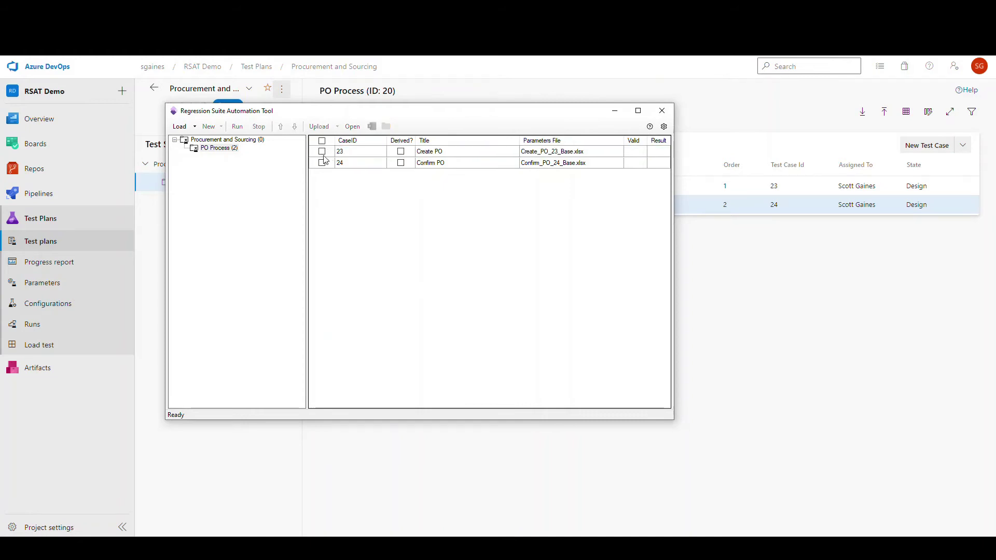
click(447, 162)
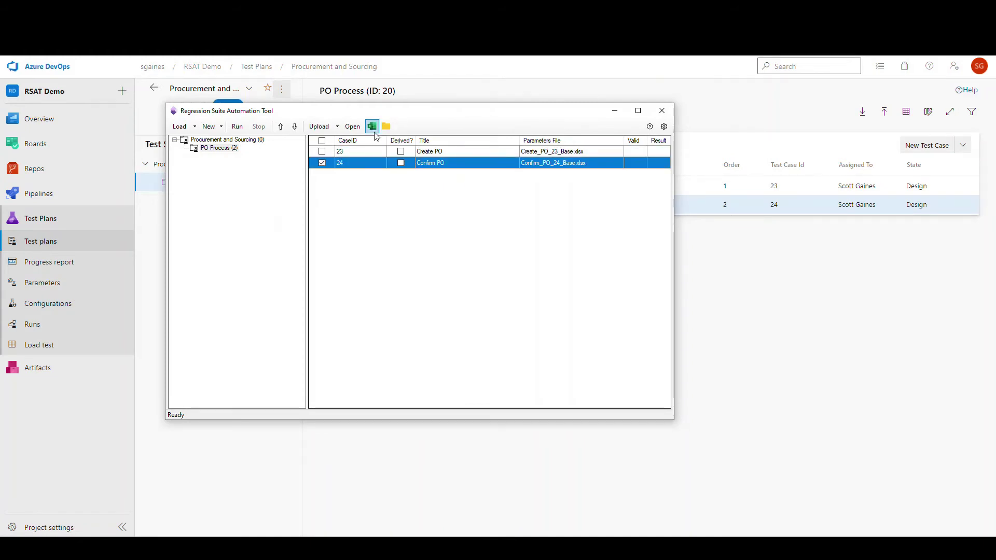
click(360, 152)
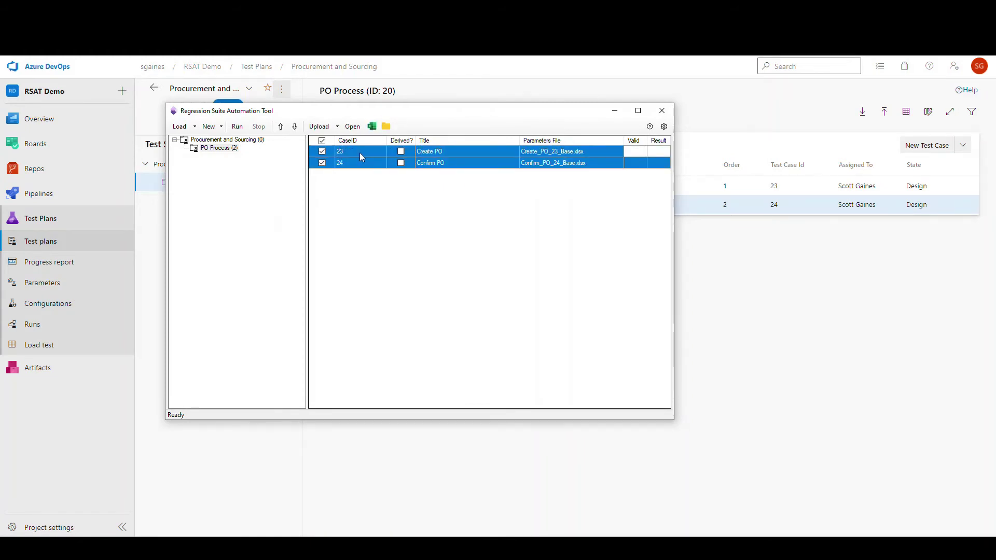
click(322, 163)
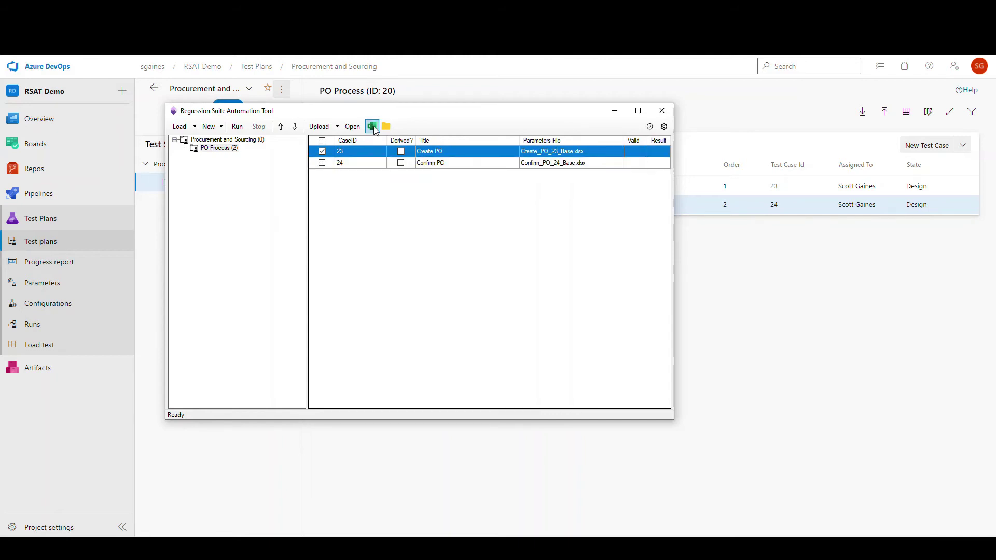
click(371, 127)
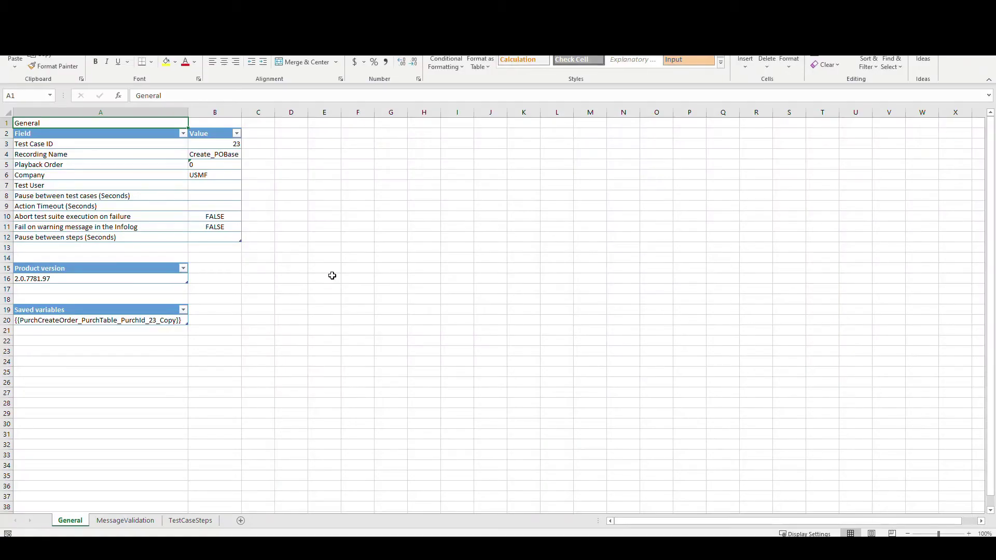
click(84, 321)
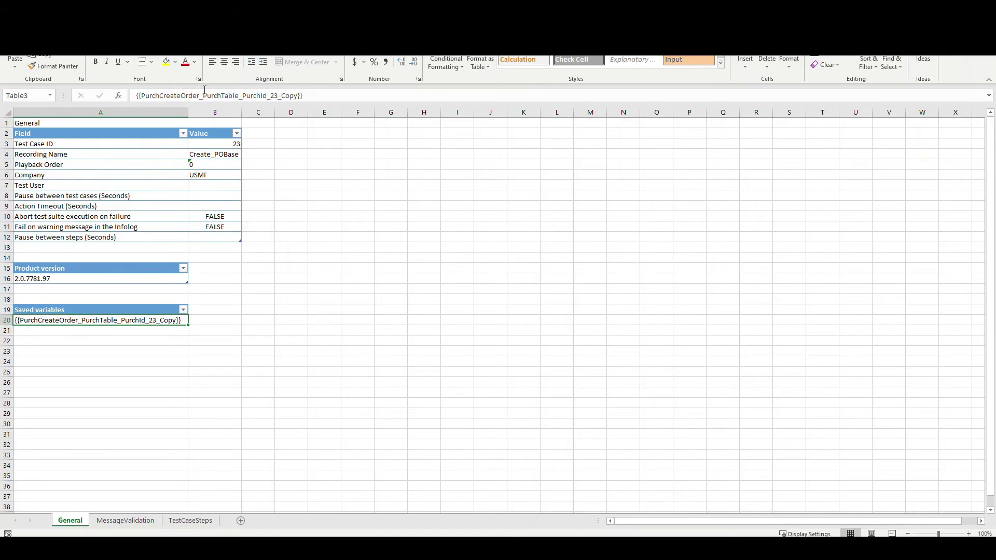
key(alt+F4)
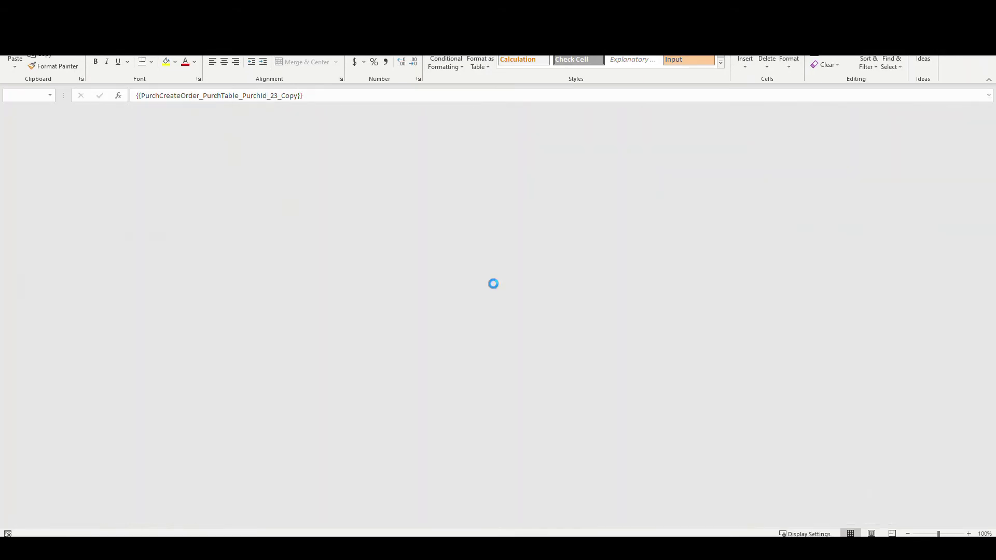
Mark Confirm PO, open its parameter file, then mark both test cases
click(321, 151)
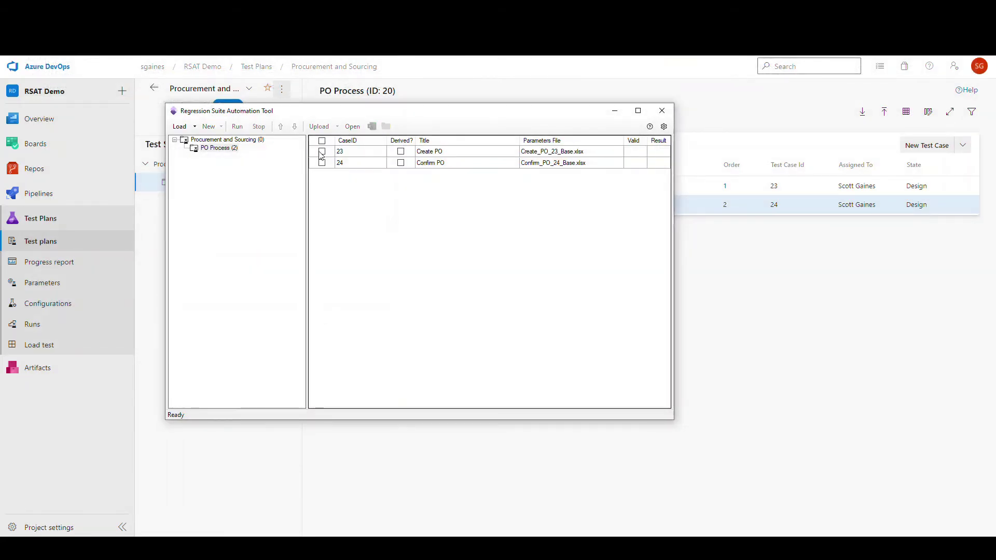
click(441, 162)
click(372, 126)
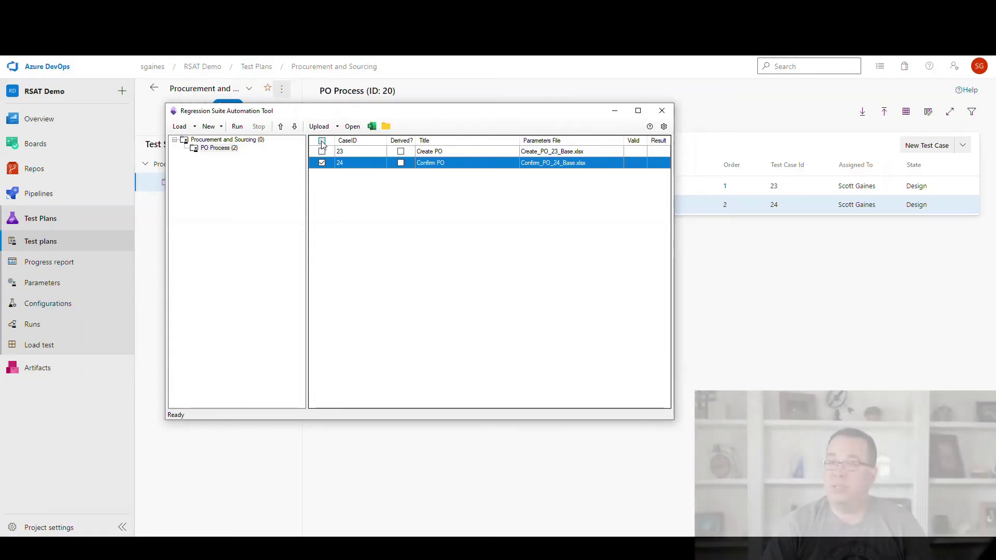
click(321, 141)
Start RSAT playback of the Create PO and Confirm PO test cases
click(237, 126)
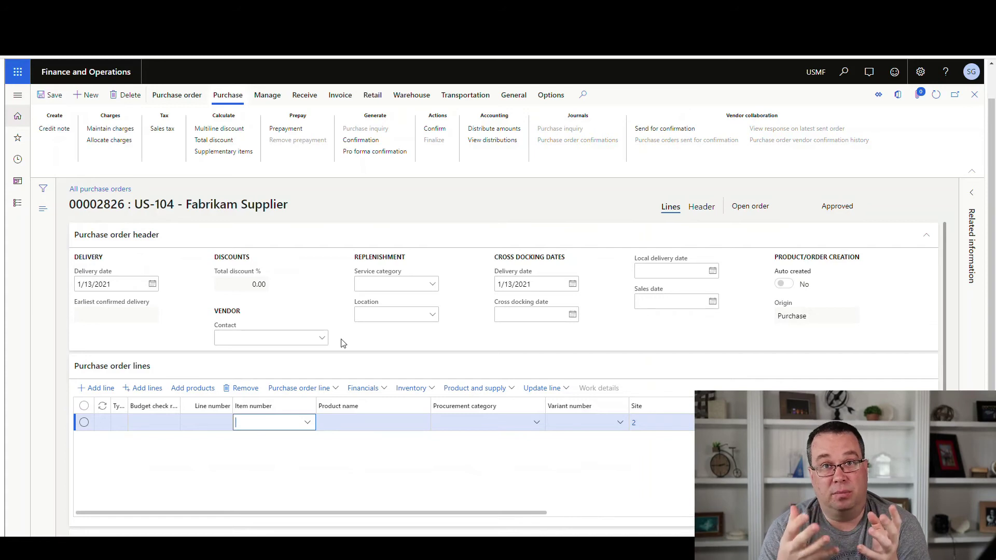
Enter item A0001 on the order line so both test cases finish passing
key(alt+Down)
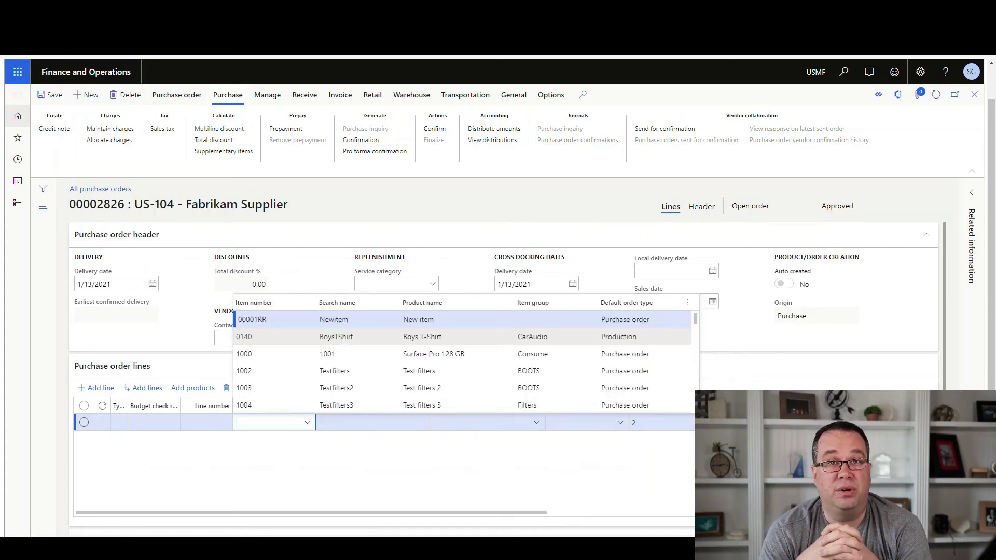
text(A0001)
key(Tab)
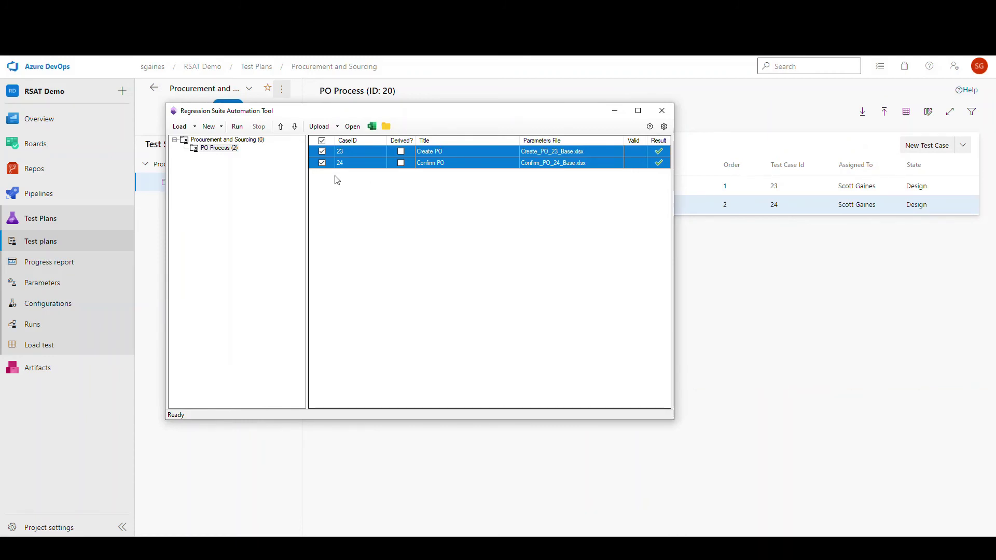
Upload both test cases' automation files to Azure DevOps, accepting the overwrite, then minimize RSAT
click(327, 129)
click(328, 138)
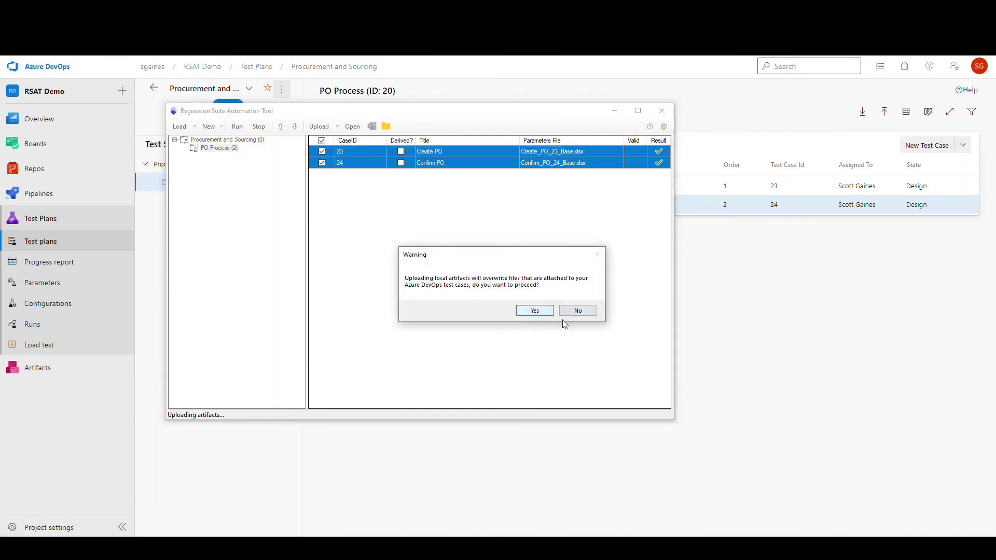
click(537, 310)
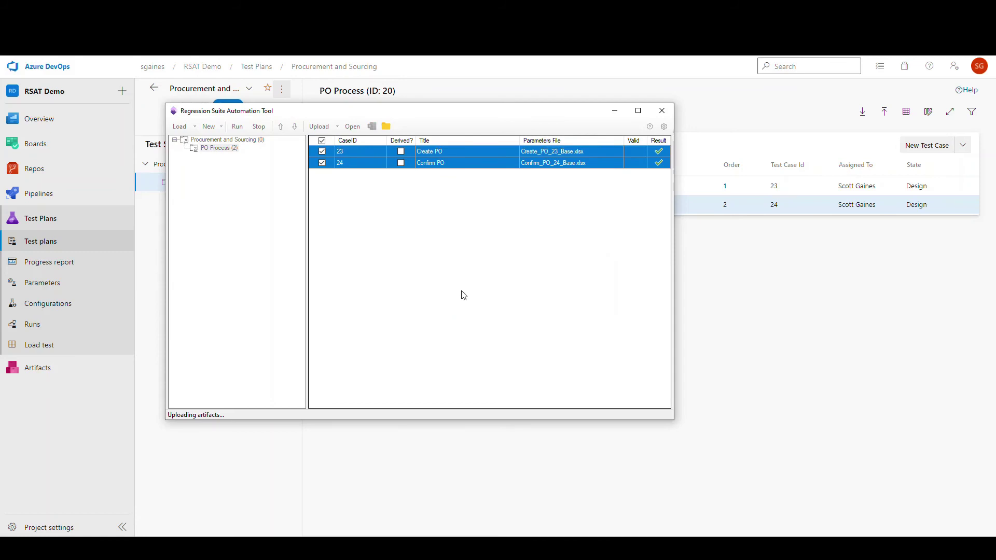
click(527, 308)
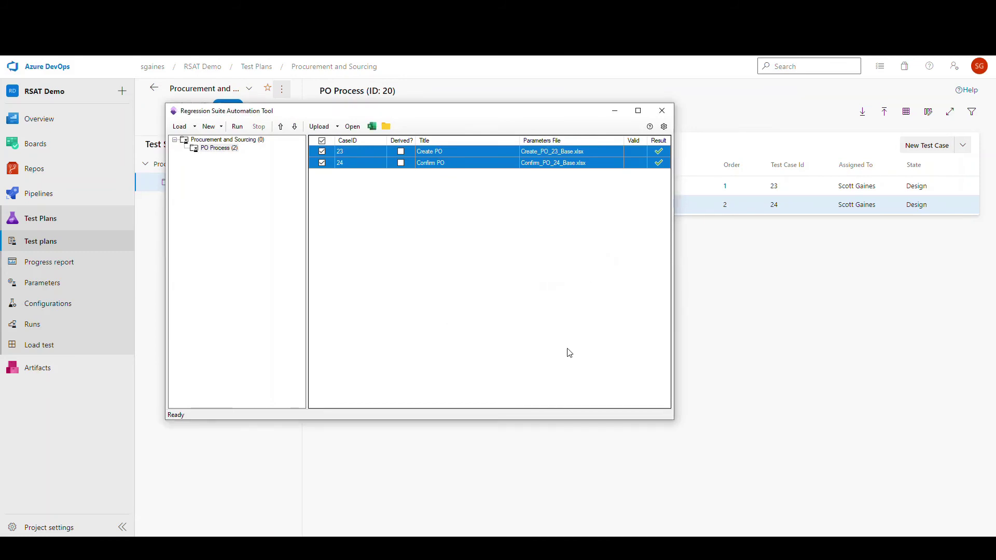
click(615, 111)
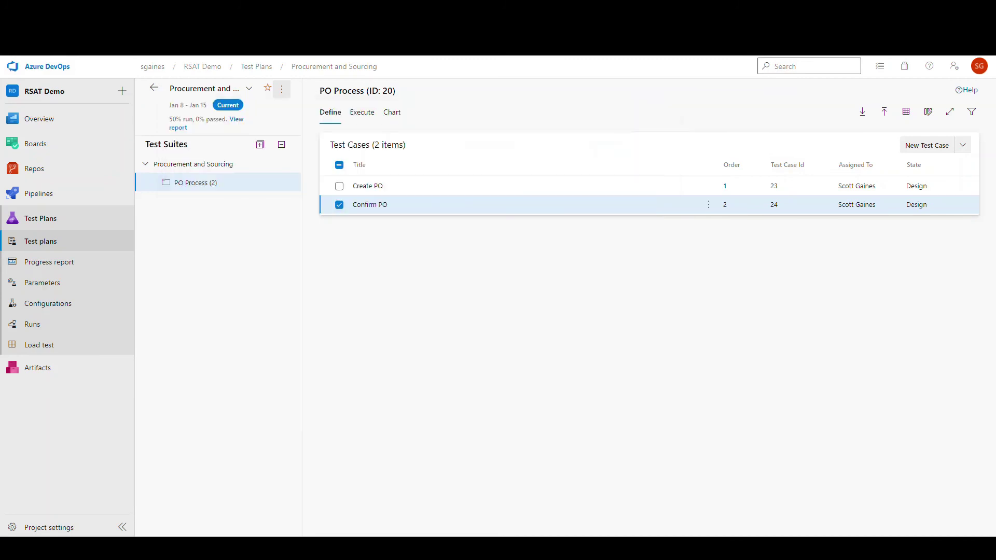
Open run 48 from Recent test runs to view its completed PO Process summary
click(33, 327)
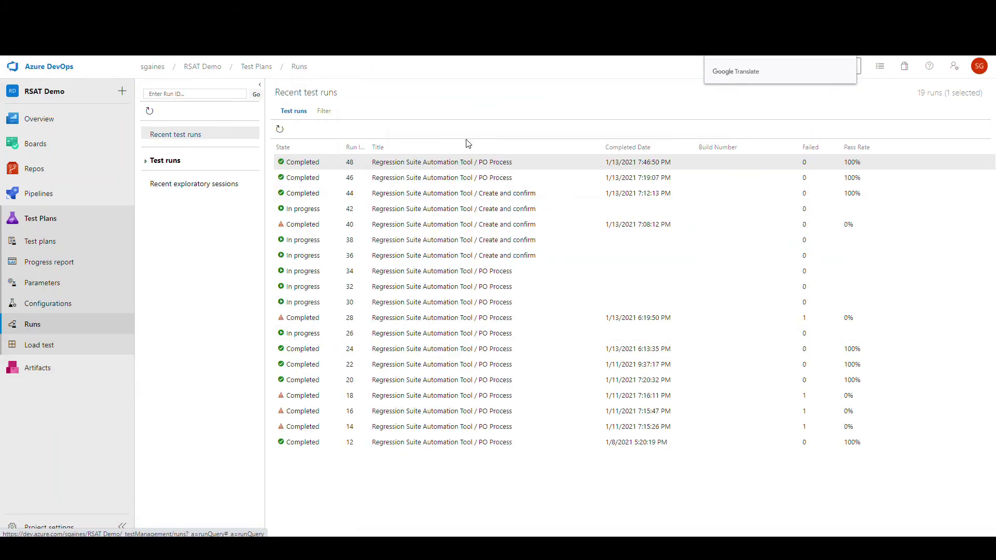
double_click(309, 163)
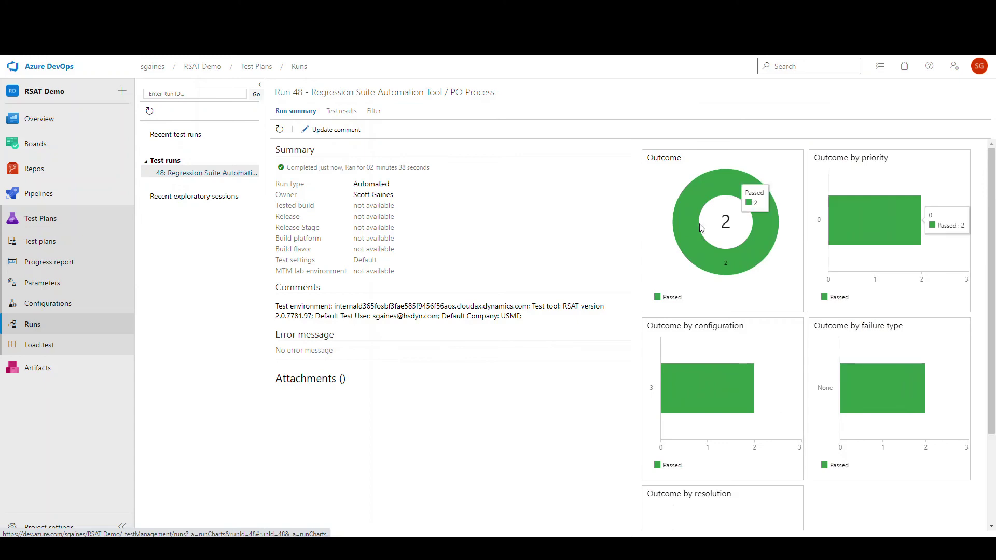
Return to the PO Process suite's Execute view and select the Create PO test point
click(48, 244)
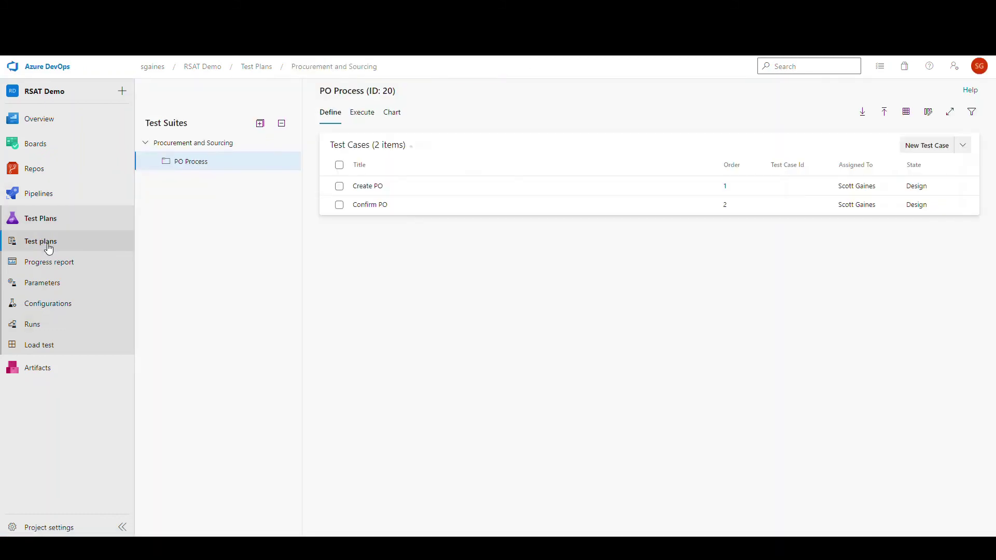
click(363, 113)
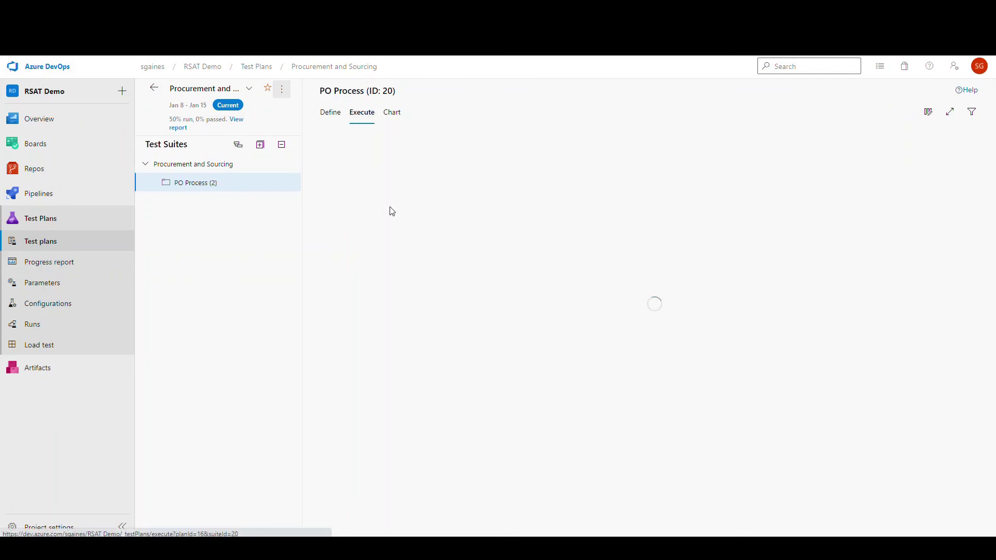
click(367, 187)
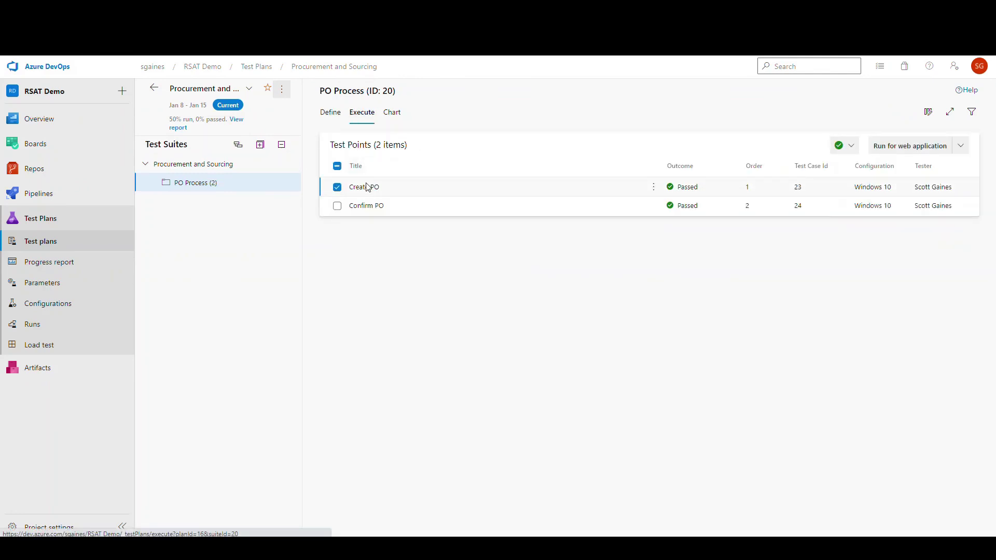